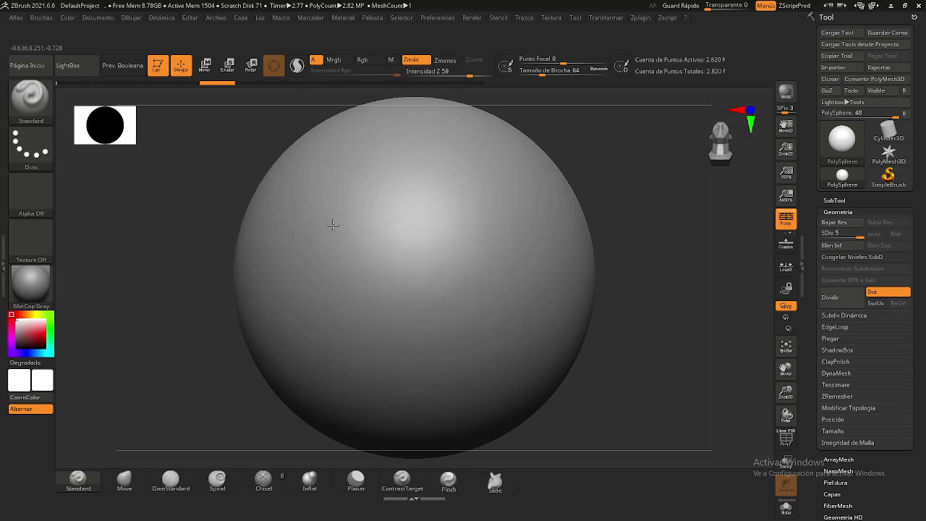
Step: Sculpt two curved test bumps on the PolySphere with the Standard brush
mouse_move(322, 220)
left_mouse_down()
mouse_move(380, 241)
mouse_move(299, 278)
left_mouse_up()
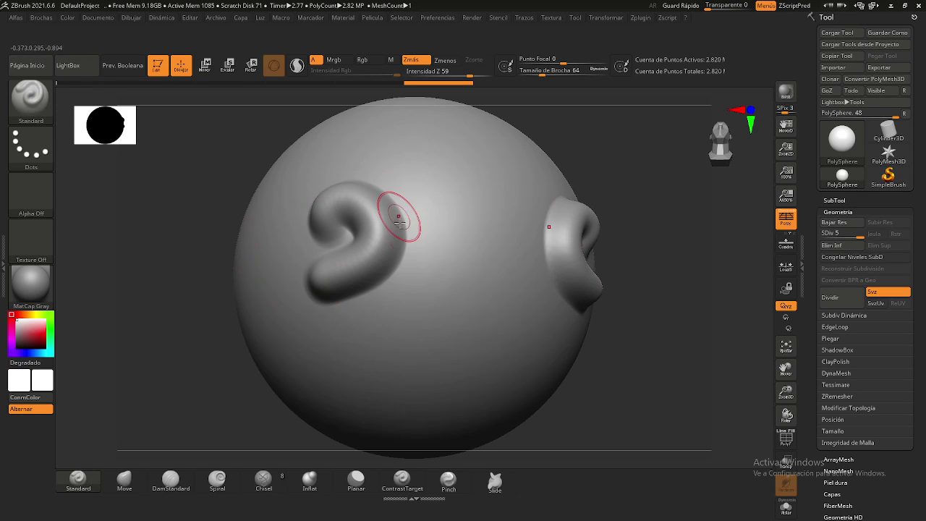
mouse_move(399, 181)
left_mouse_down()
mouse_move(416, 217)
mouse_move(374, 301)
mouse_move(321, 308)
mouse_move(361, 351)
mouse_move(449, 318)
mouse_move(517, 250)
mouse_move(536, 248)
left_mouse_up()
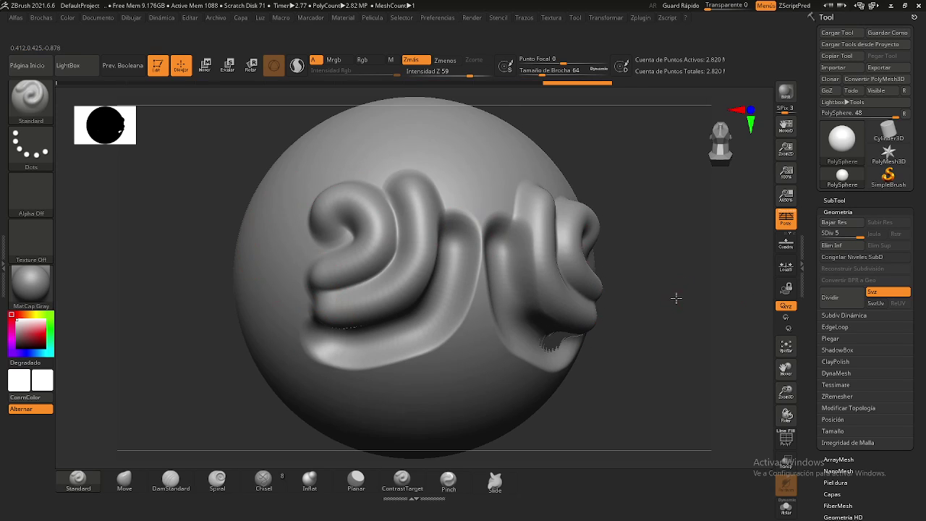
left_click_drag(676, 297, 677, 294)
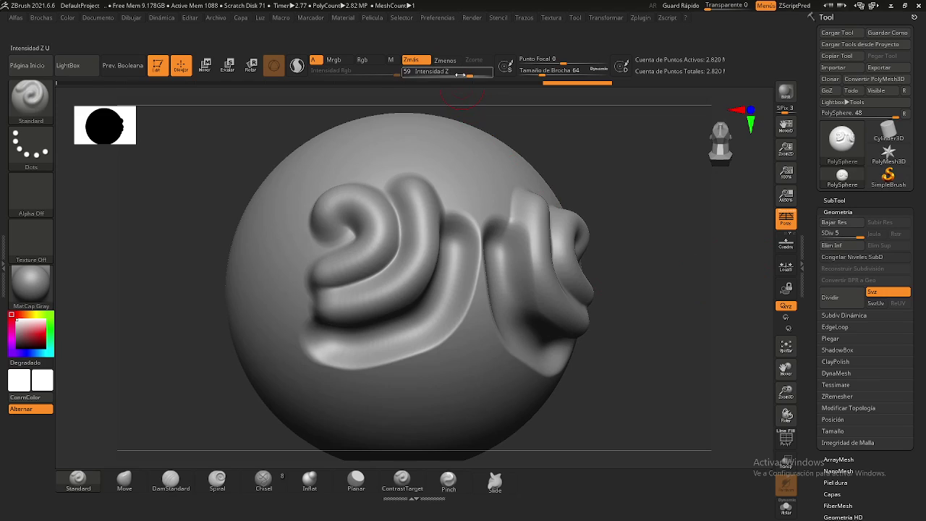
Step: Lower Z intensity to 41, add one more stroke, then undo the test strokes
left_click_drag(465, 73, 458, 75)
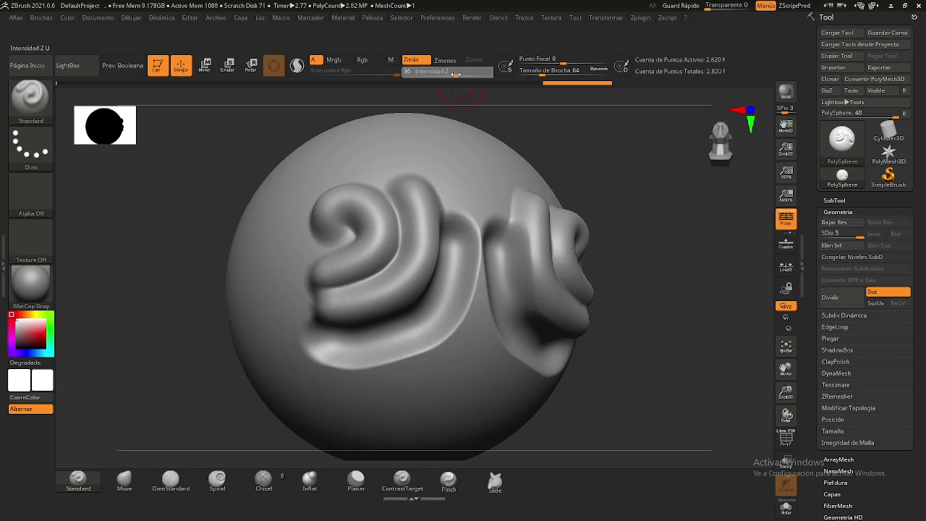
left_click_drag(310, 186, 275, 203)
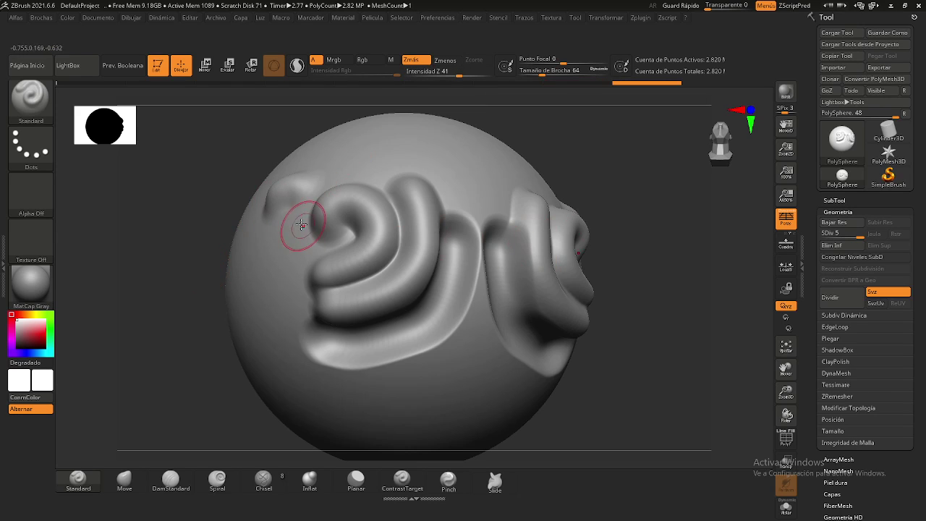
key("ctrl+z")
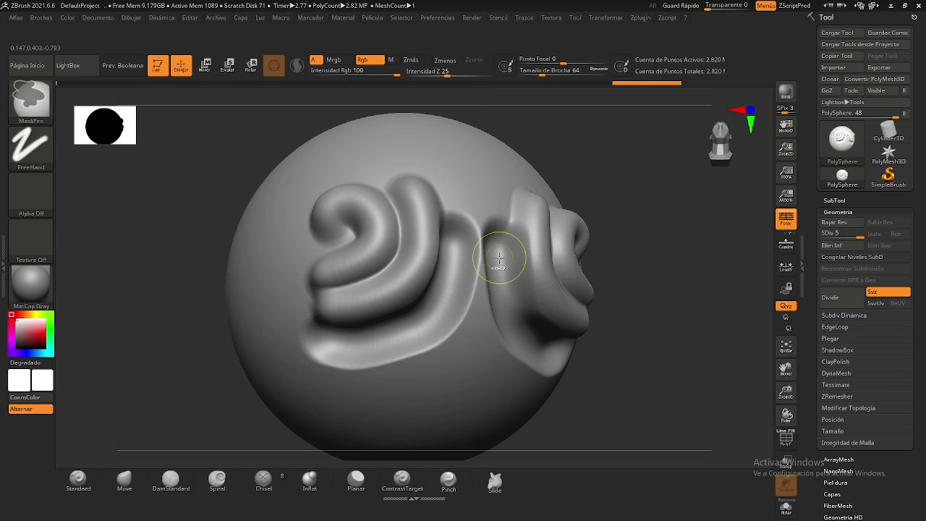
key("ctrl+z")
key("ctrl+z")
key("ctrl+z")
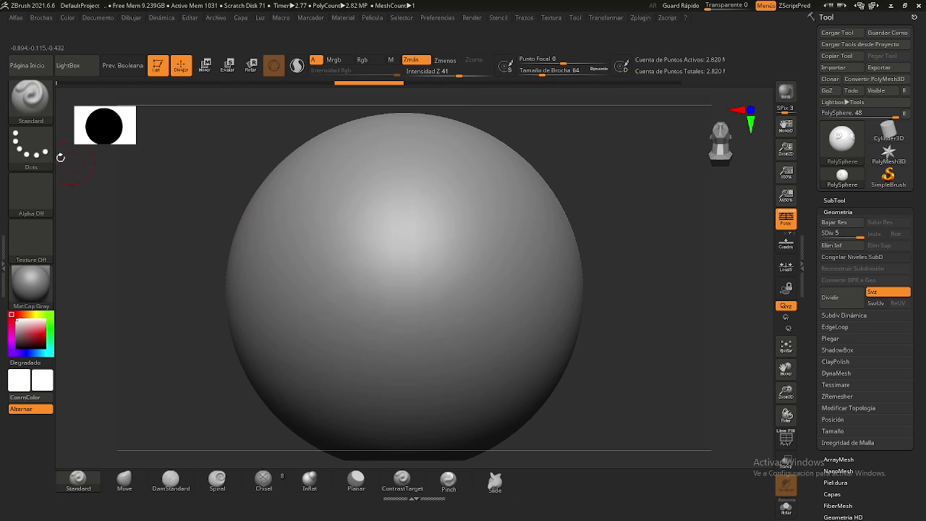
Step: Switch the stroke to DragRect, stamp a first blob, and raise Z intensity to 71
left_click(47, 153)
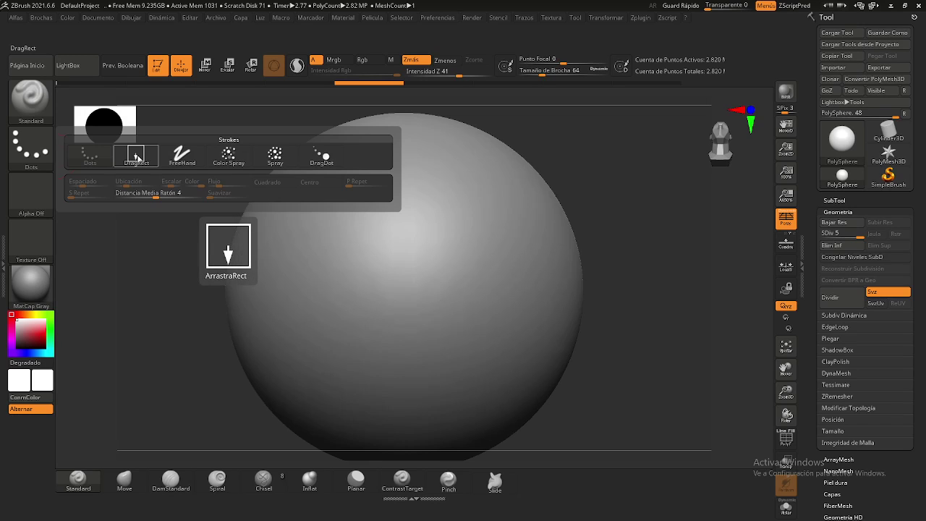
left_click(133, 156)
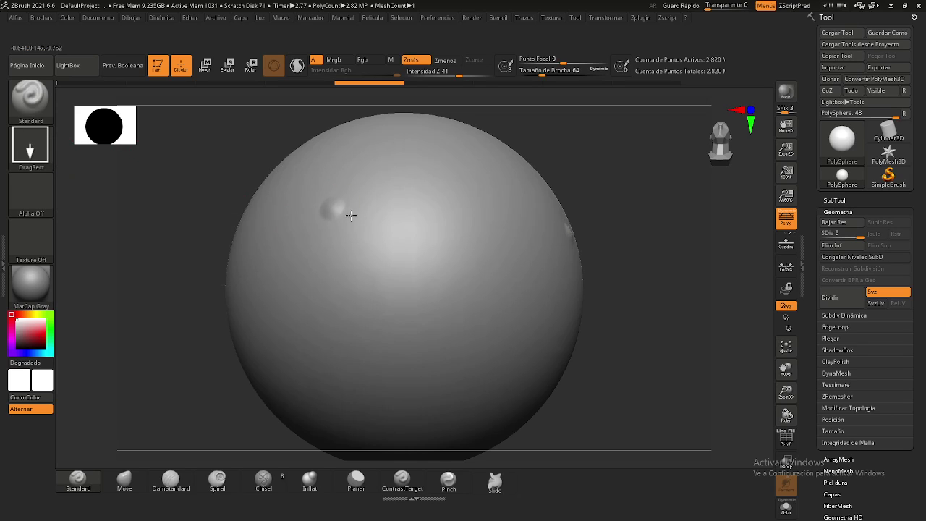
left_click_drag(350, 215, 389, 228)
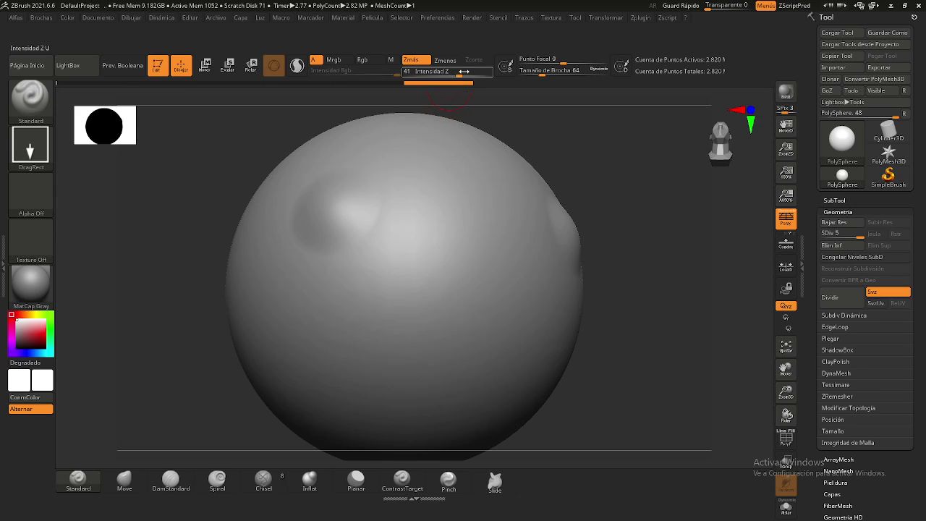
left_click_drag(463, 71, 479, 79)
Step: Stamp a cluster of round DragRect blobs across the sphere's top and centre
left_click_drag(413, 198, 461, 221)
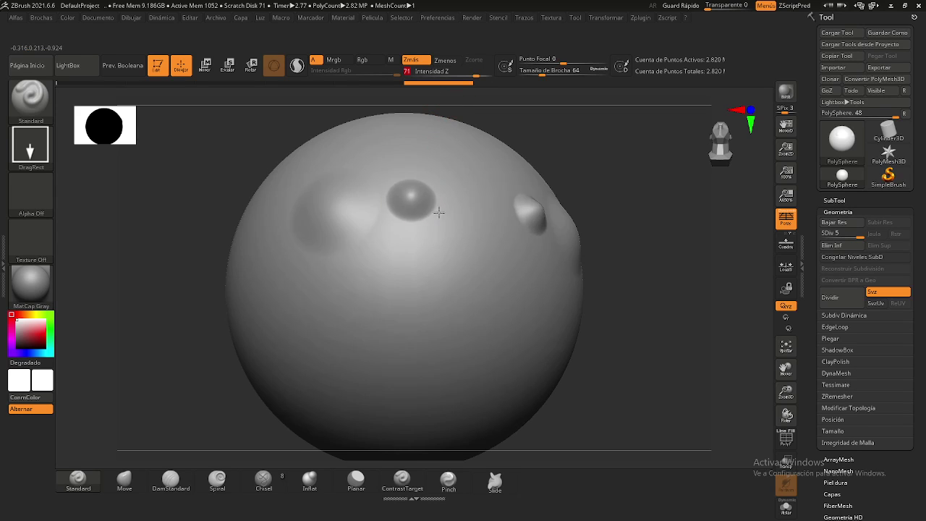
left_click_drag(345, 265, 397, 288)
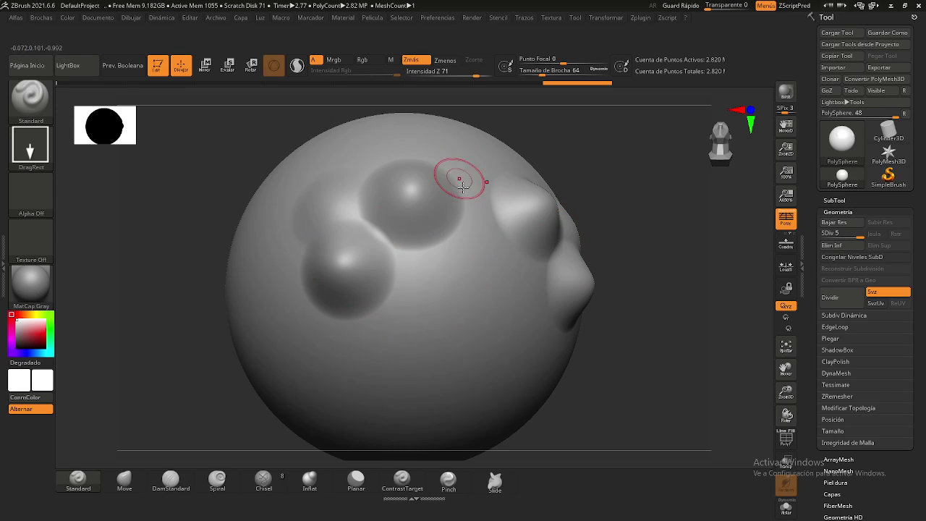
left_click_drag(472, 288, 501, 310)
left_click_drag(413, 268, 403, 279)
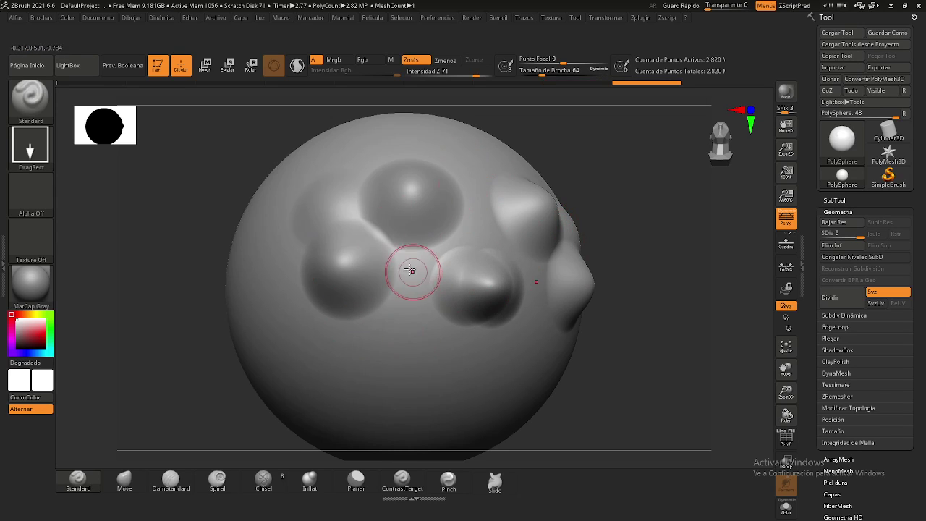
left_click_drag(534, 269, 440, 300)
mouse_move(331, 190)
left_mouse_down()
mouse_move(385, 237)
mouse_move(294, 242)
mouse_move(375, 239)
left_mouse_up()
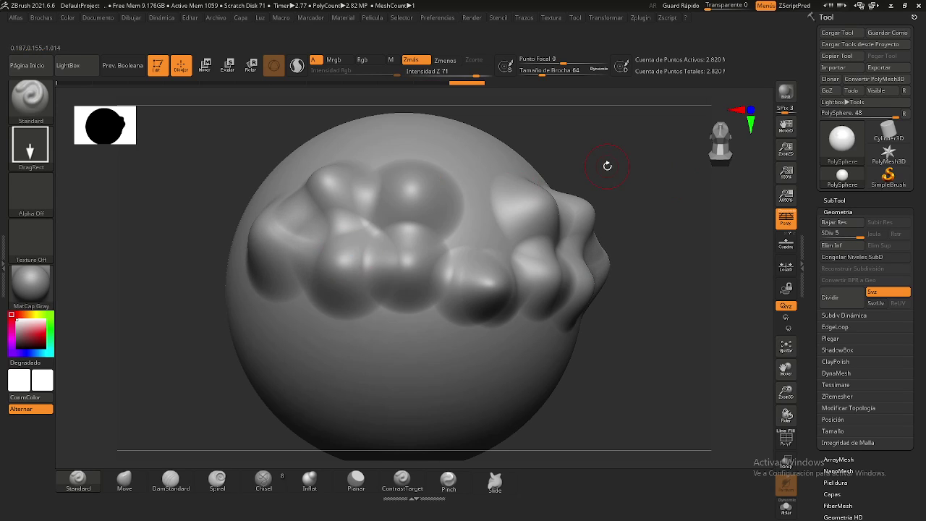
mouse_move(607, 165)
left_mouse_down()
mouse_move(603, 142)
mouse_move(610, 161)
left_mouse_up()
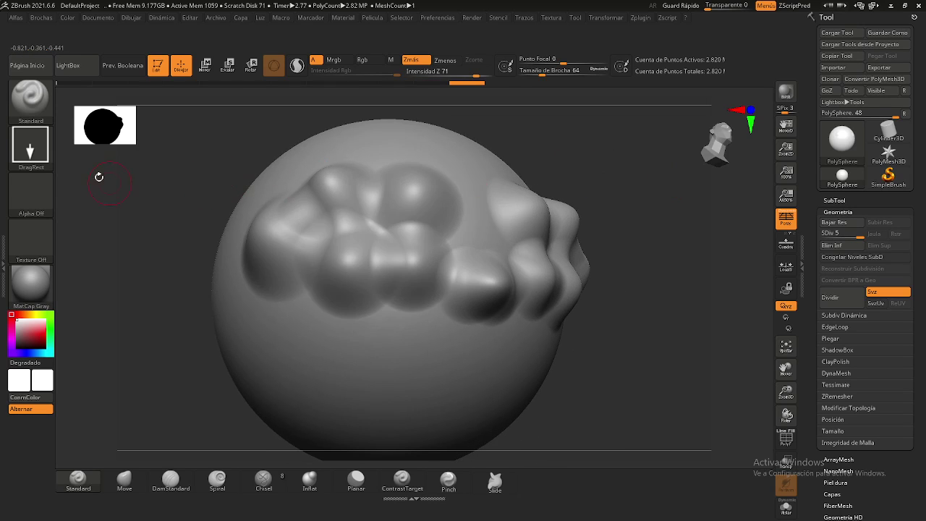
left_click(40, 152)
Step: Sculpt a looping Dots tube, then spray Color Spray bumps down the left side
left_click(87, 156)
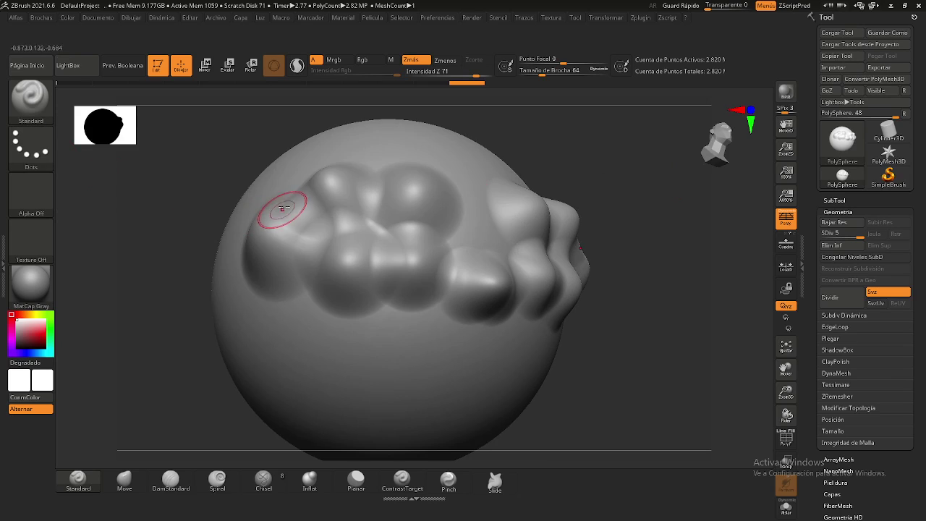
left_click_drag(375, 138, 284, 311)
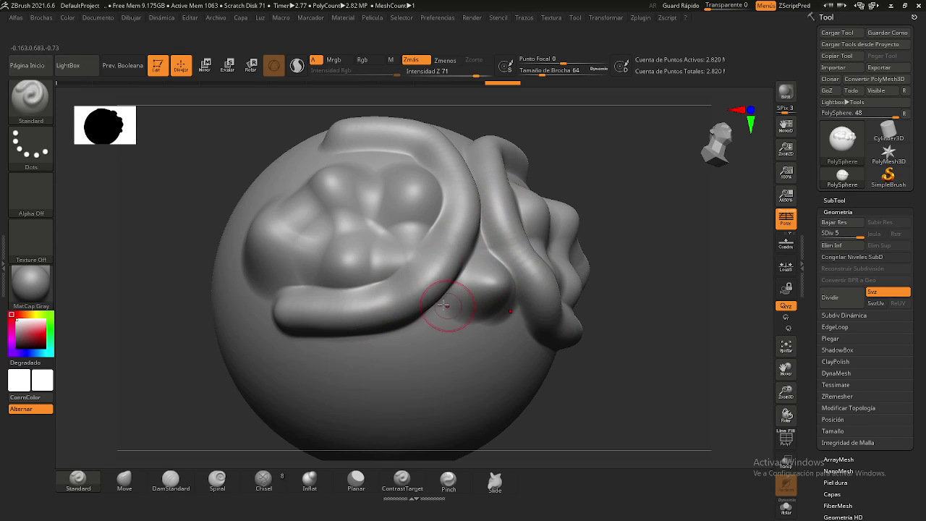
left_click(42, 159)
left_click(216, 159)
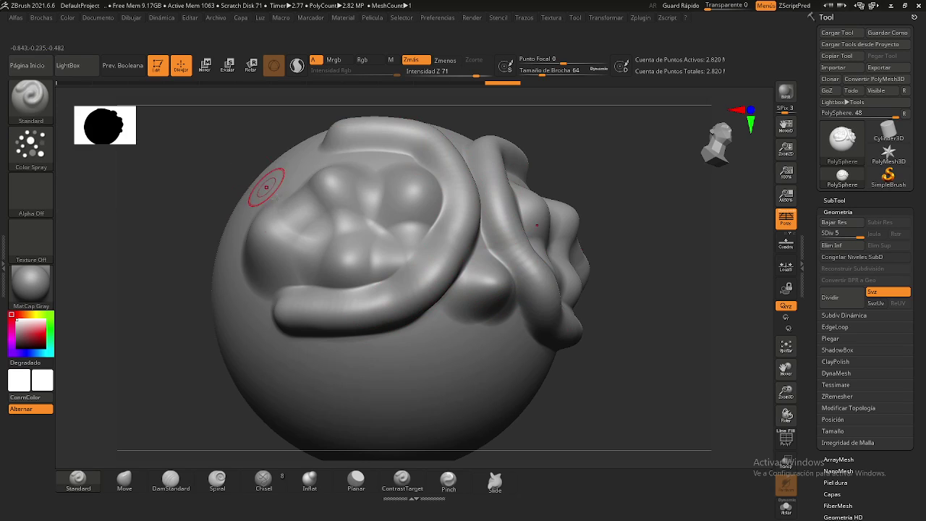
mouse_move(258, 186)
left_mouse_down()
mouse_move(260, 217)
mouse_move(299, 268)
mouse_move(350, 301)
mouse_move(354, 318)
mouse_move(296, 347)
mouse_move(275, 340)
left_mouse_up()
Step: Undo the test bumps, try one lumpy stroke down the front, and undo it too
key("ctrl+z")
key("ctrl+z")
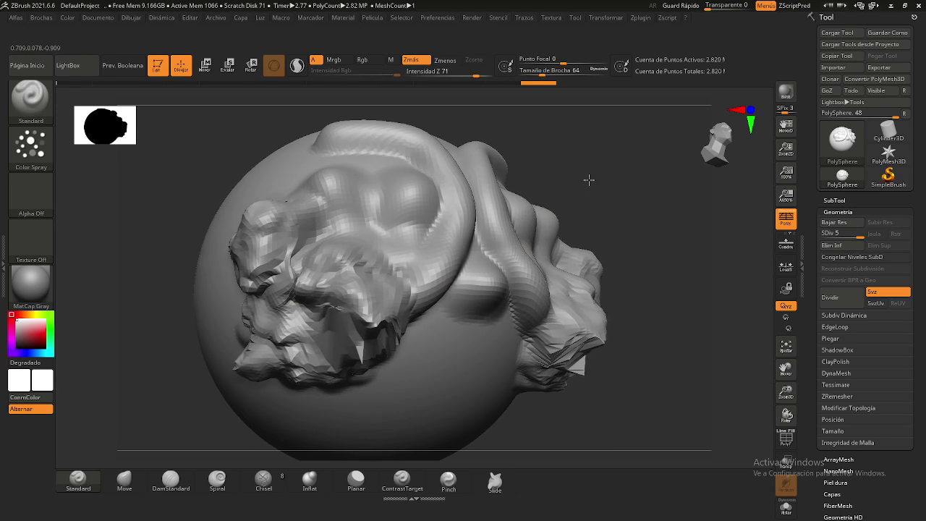
key("ctrl+z")
key("ctrl+z")
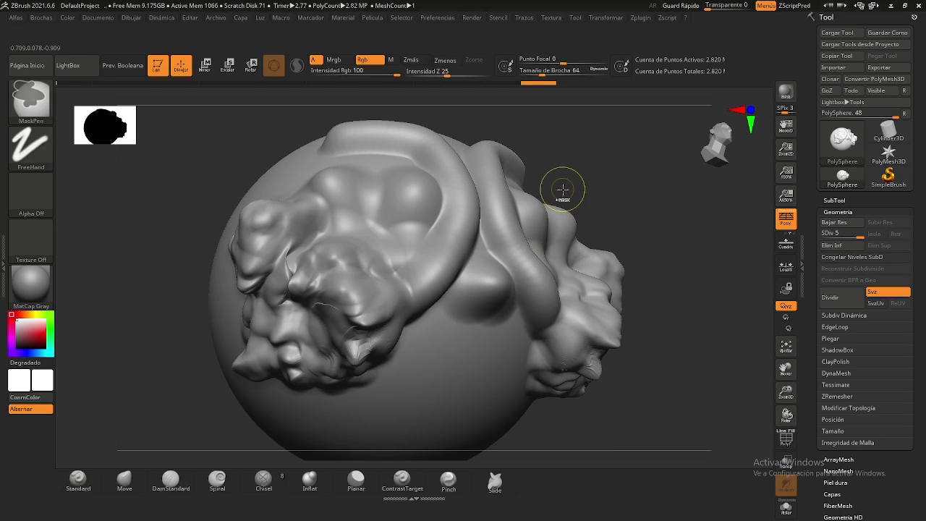
key("ctrl+z")
key("ctrl+z")
key("ctrl+z")
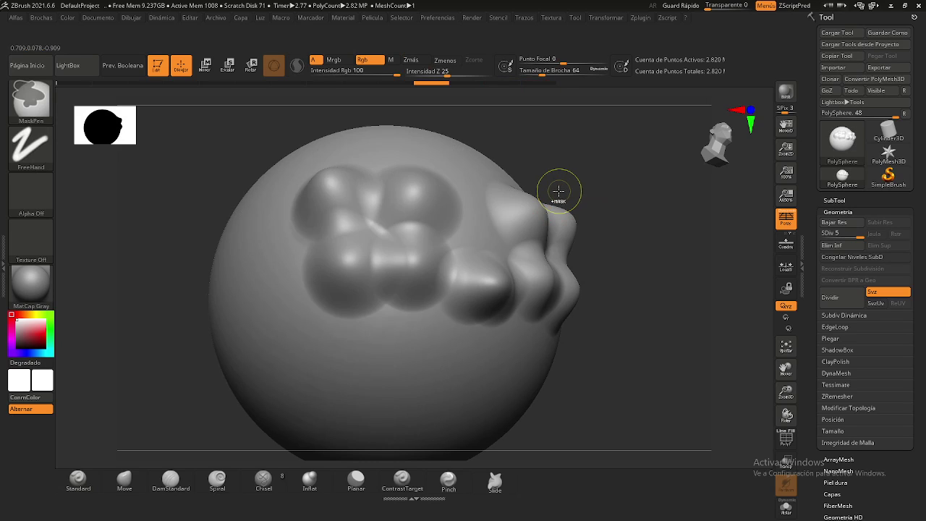
key("ctrl+z")
key("ctrl+z")
key("ctrl+z")
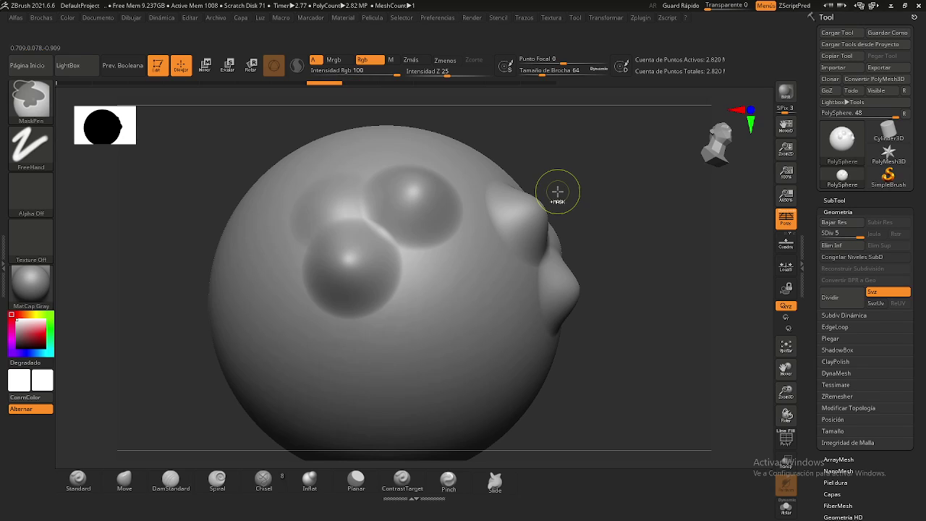
key("ctrl+z")
key("ctrl+z")
key("ctrl+z")
key("ctrl+z")
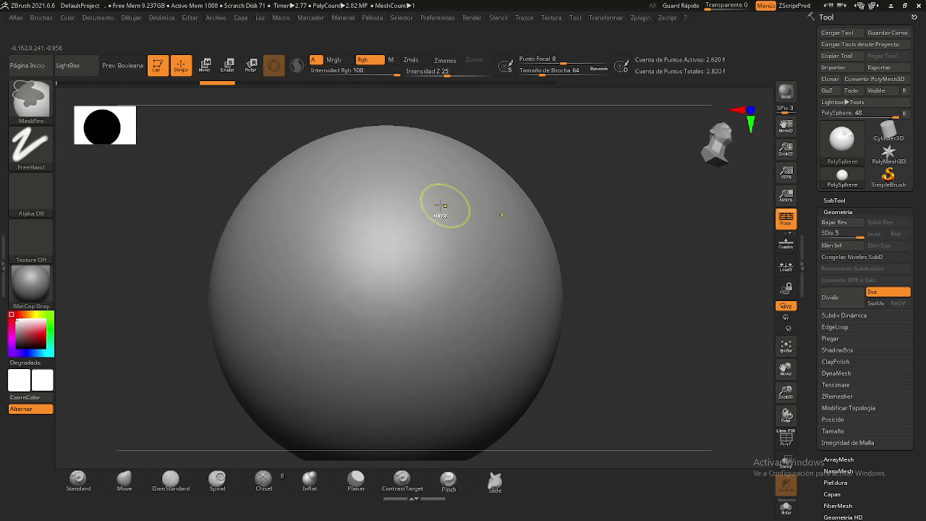
key("ctrl+z")
key("ctrl+z")
key("ctrl+z")
mouse_move(375, 181)
left_mouse_down()
mouse_move(409, 217)
mouse_move(427, 256)
mouse_move(311, 295)
left_mouse_up()
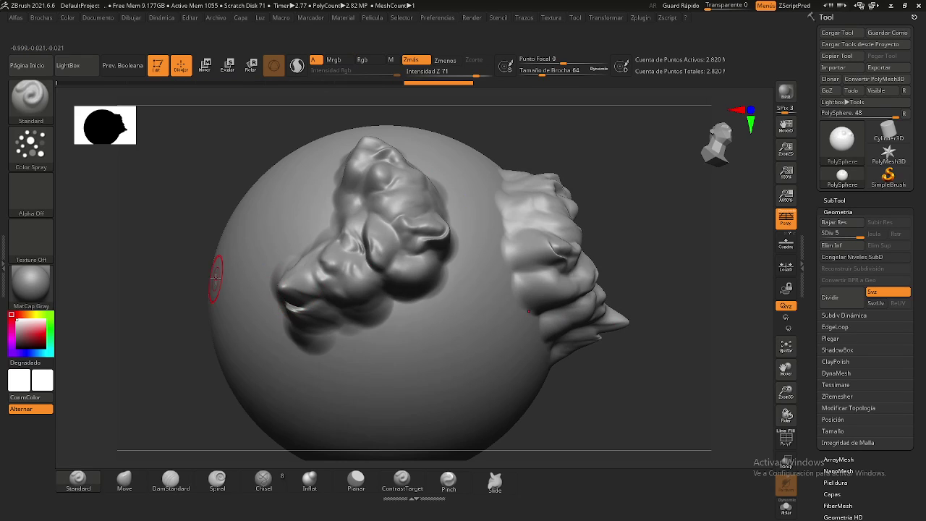
key("ctrl+z")
key("ctrl+z")
Step: Switch to DragDot and place round bumps of several sizes, enlarging Draw Size to 112
left_click(28, 149)
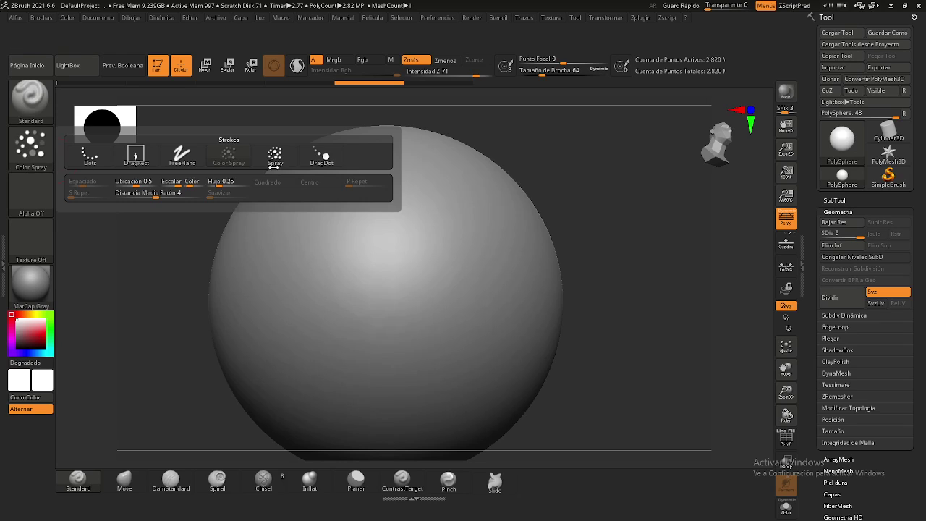
left_click(322, 155)
mouse_move(342, 181)
left_mouse_down()
mouse_move(408, 230)
mouse_move(399, 248)
mouse_move(361, 238)
mouse_move(371, 217)
mouse_move(350, 197)
mouse_move(322, 218)
mouse_move(333, 238)
mouse_move(355, 196)
mouse_move(330, 215)
mouse_move(362, 208)
mouse_move(361, 226)
mouse_move(337, 248)
mouse_move(383, 247)
mouse_move(401, 231)
mouse_move(311, 261)
mouse_move(354, 258)
left_mouse_up()
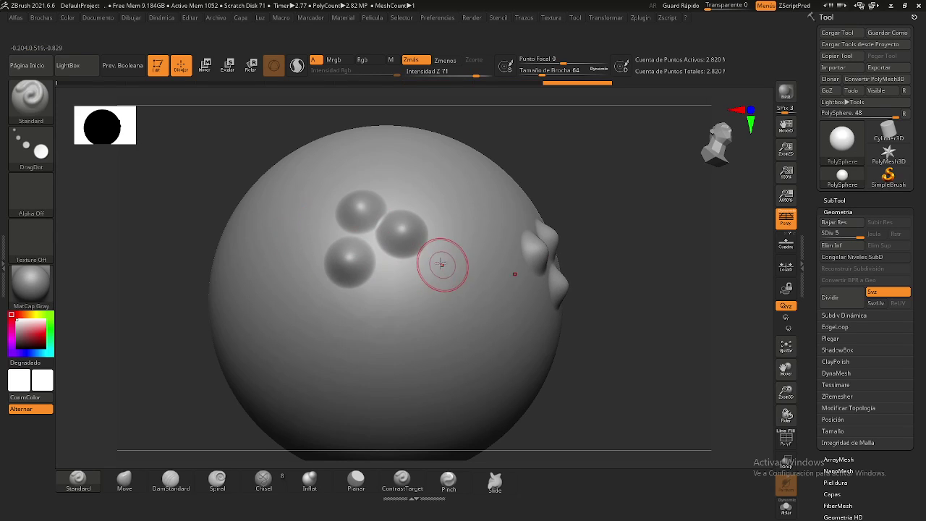
key("s")
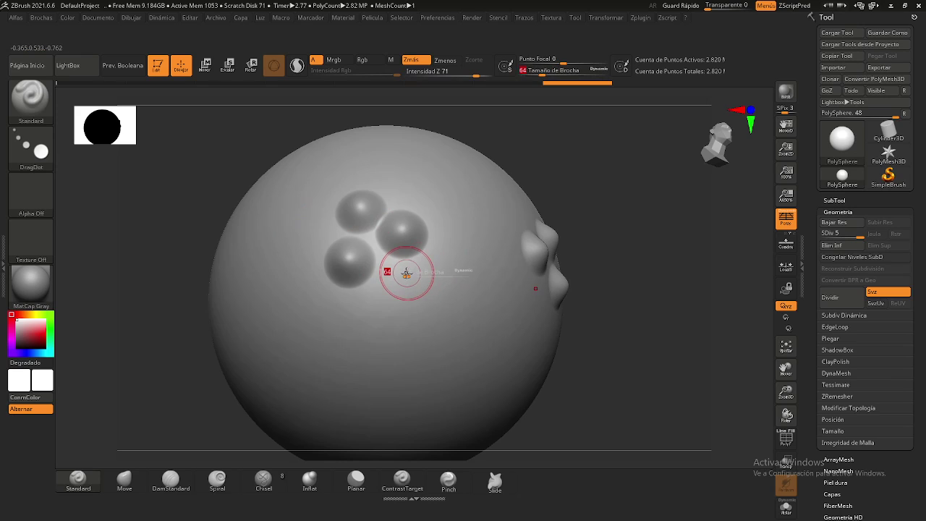
mouse_move(407, 269)
left_mouse_down()
mouse_move(427, 269)
mouse_move(466, 228)
mouse_move(413, 186)
left_mouse_up()
left_click_drag(420, 308, 412, 283)
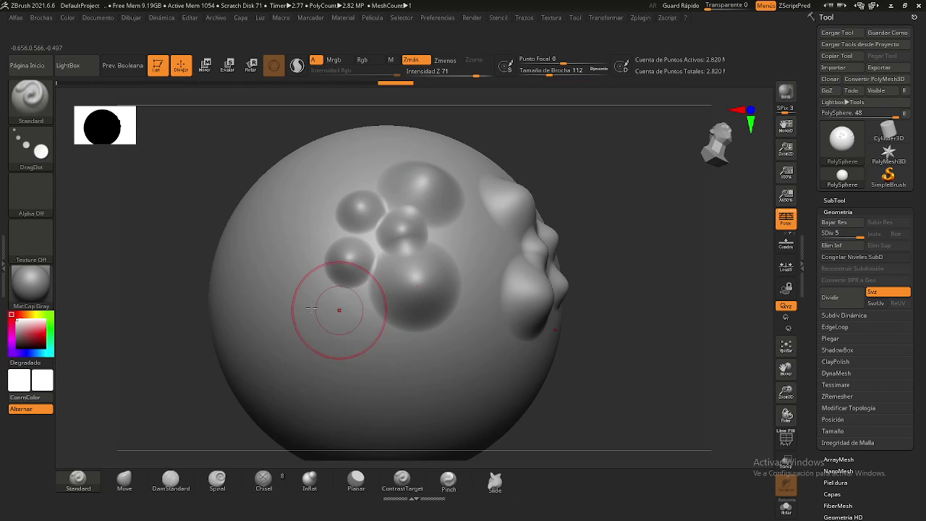
left_click_drag(278, 268, 293, 206)
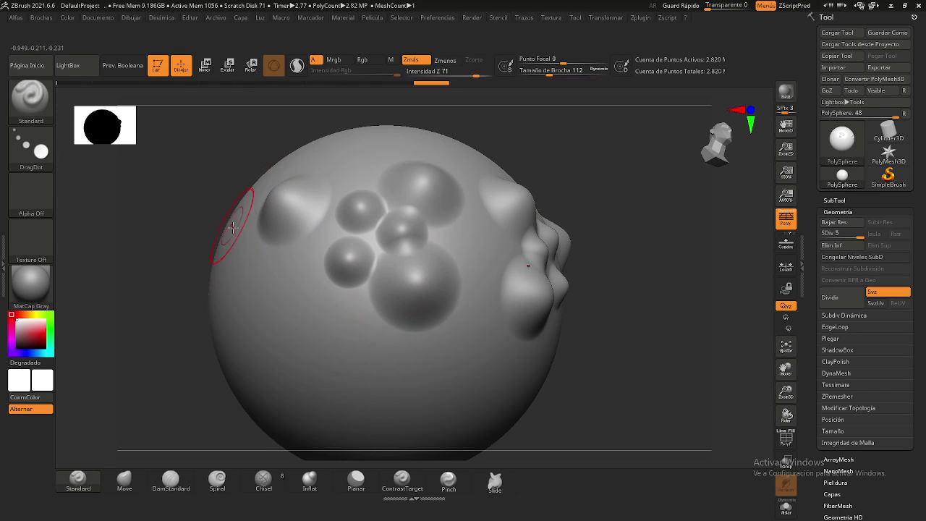
Step: Pick Alpha 04, stamp a first rough bump, and set the stroke to DragRect
left_click(30, 197)
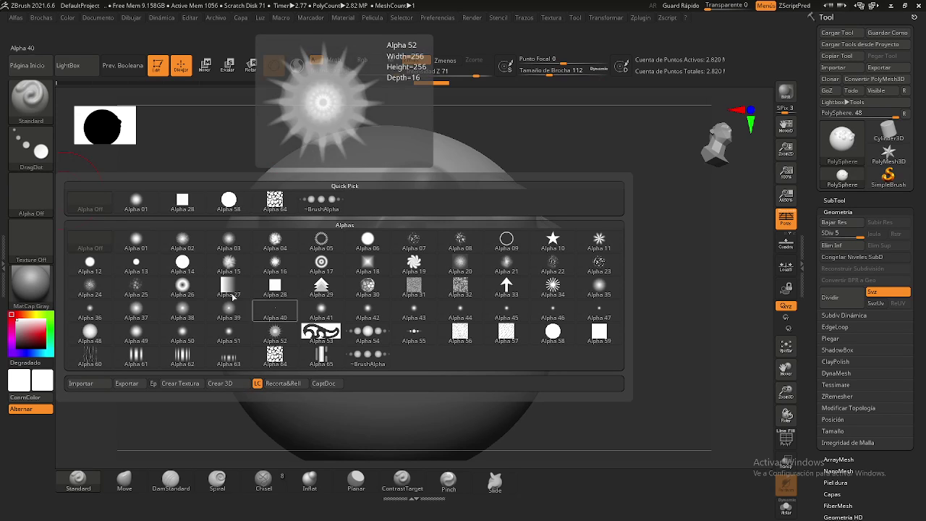
left_click(282, 244)
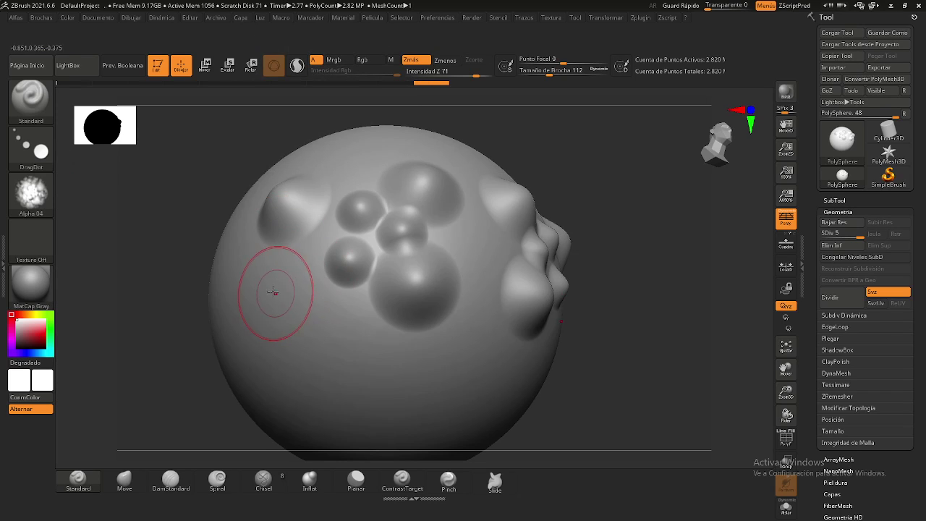
left_click_drag(268, 290, 285, 281)
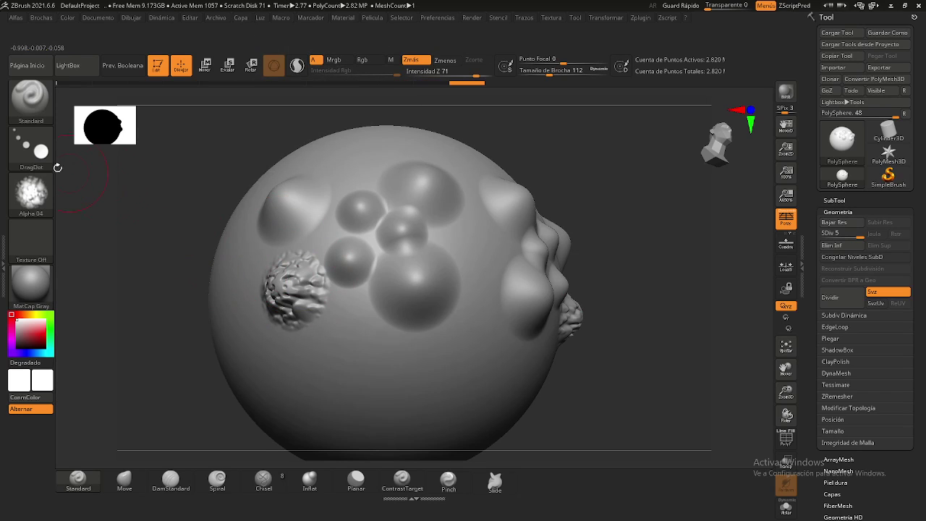
left_click(36, 150)
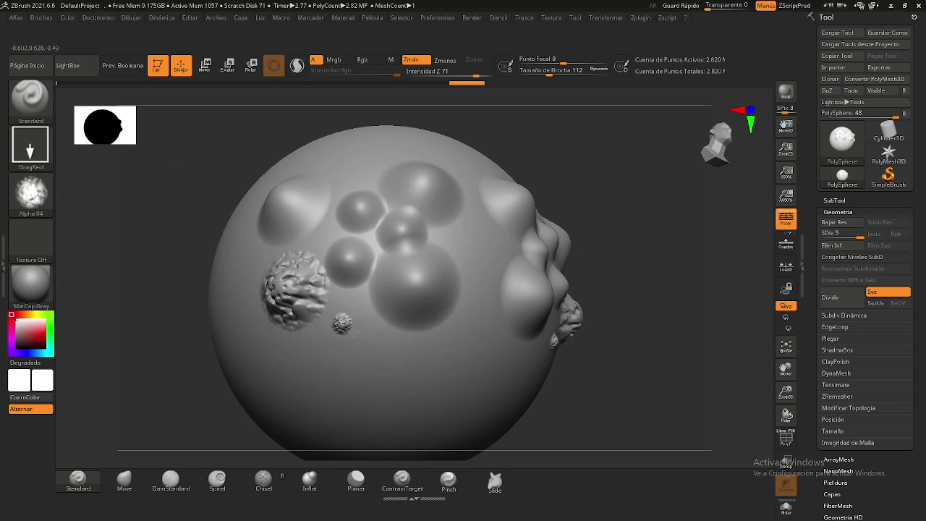
Step: Drag out several textured Alpha 04 stamps at lower left, centre, lower right and top
mouse_move(343, 325)
left_mouse_down()
mouse_move(378, 305)
mouse_move(417, 356)
left_mouse_up()
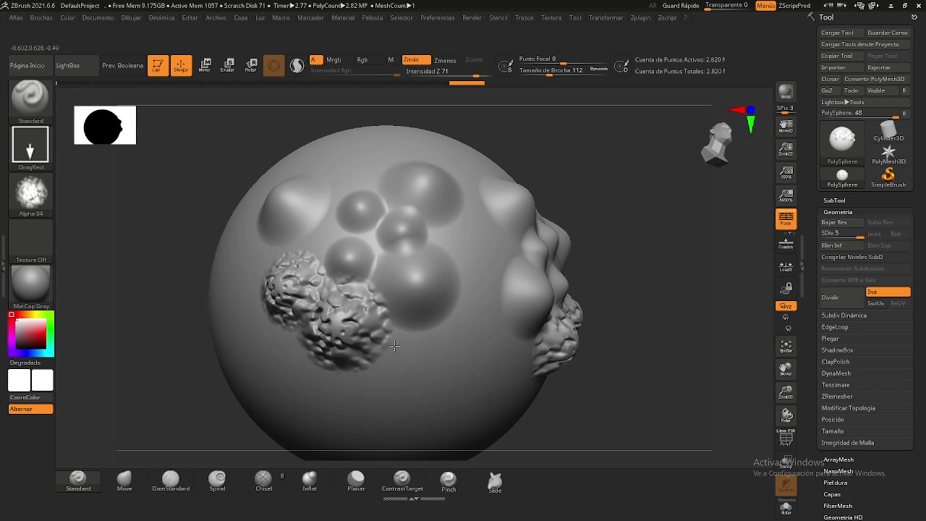
left_click_drag(417, 356, 399, 346)
left_click_drag(464, 237, 499, 257)
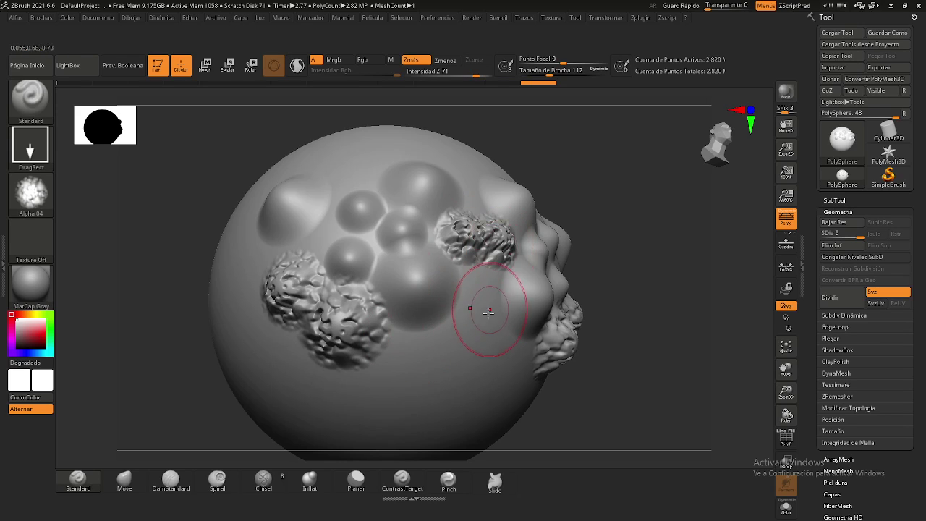
left_click_drag(443, 320, 466, 346)
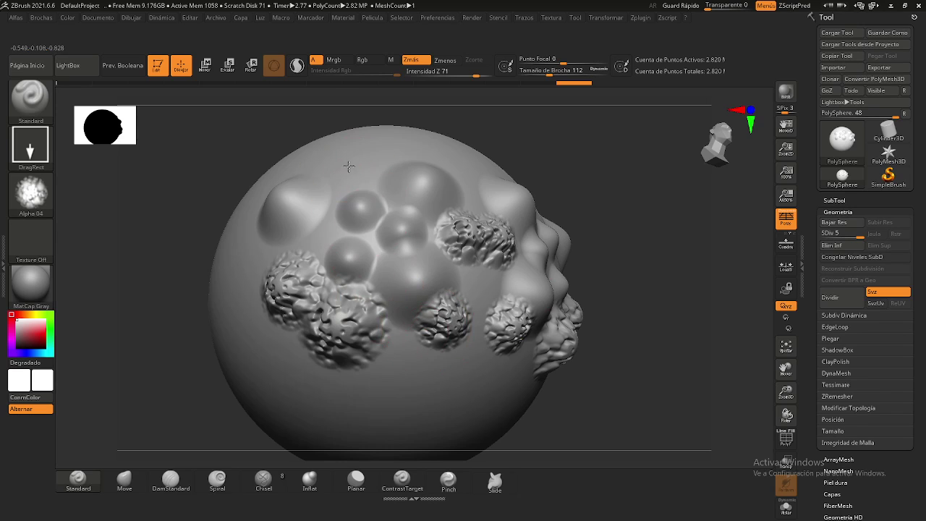
left_click_drag(347, 164, 381, 185)
Step: Stamp Alpha 64 stone-cell patterns over the upper left and left edge
left_click(32, 194)
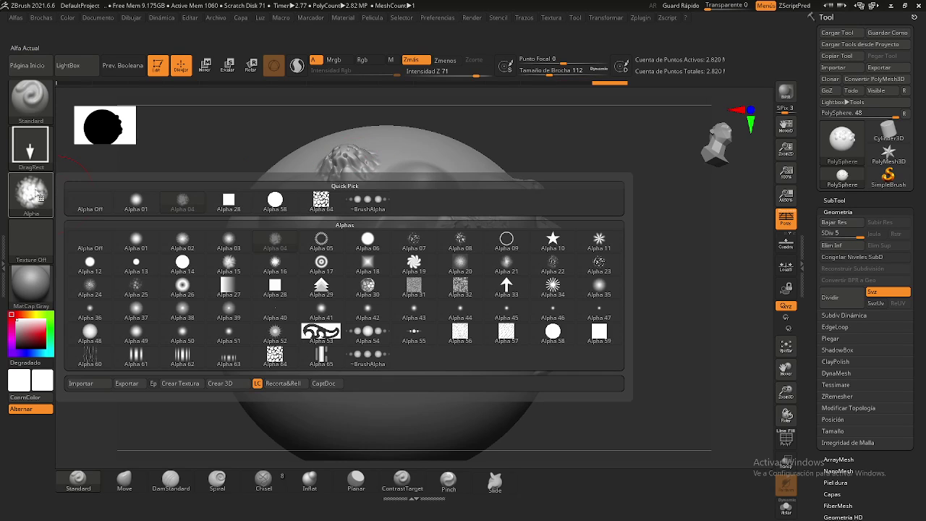
left_click(274, 354)
left_click_drag(273, 252, 249, 250)
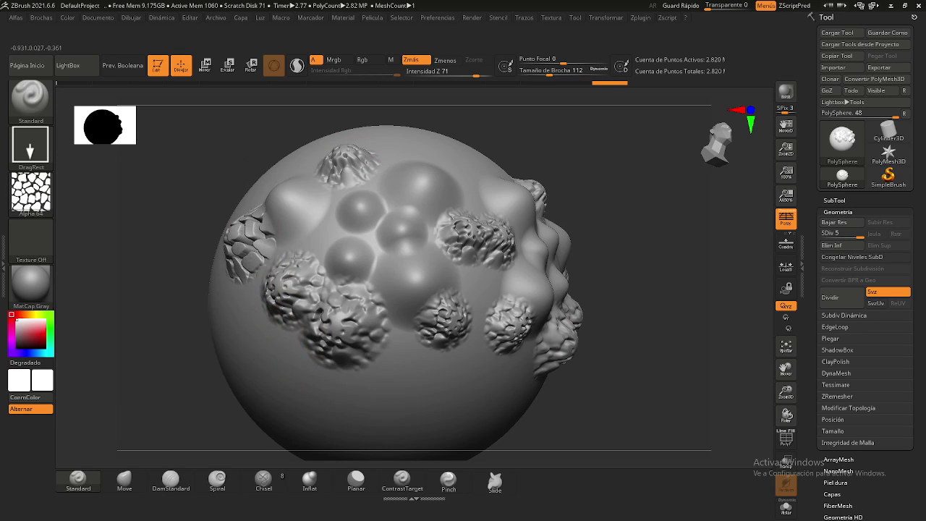
left_click_drag(319, 220, 346, 244)
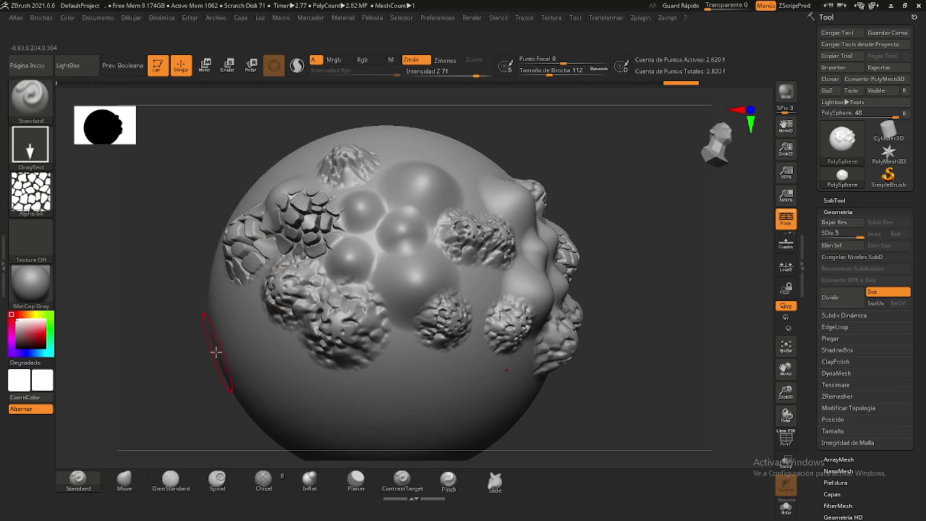
left_click_drag(215, 351, 252, 330)
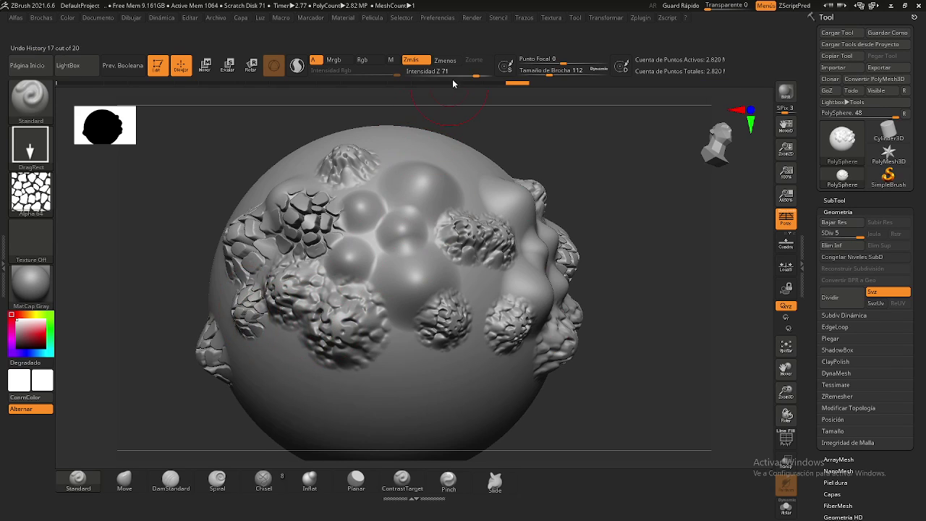
Step: Lower Z intensity to 24, stamp a shallow stone pattern on top, and enlarge the brush to about 223
left_click_drag(463, 73, 434, 74)
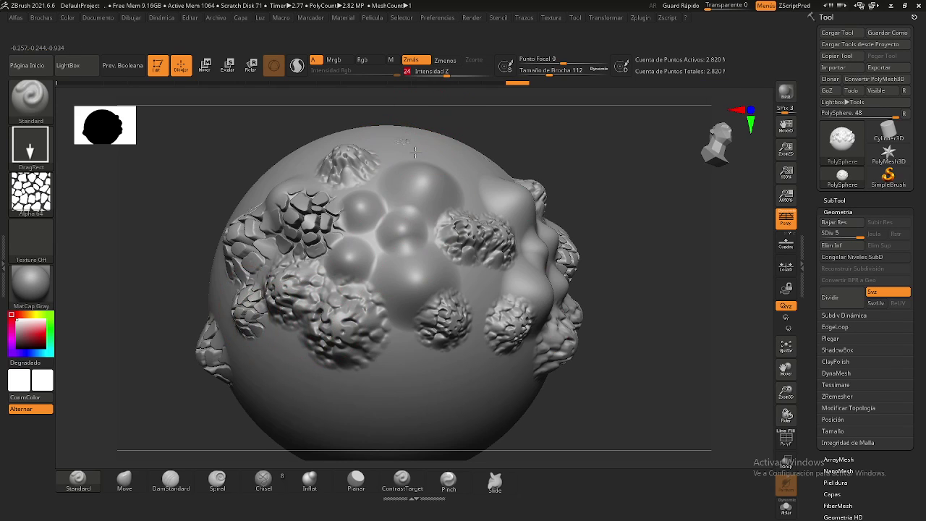
left_click_drag(414, 152, 448, 167)
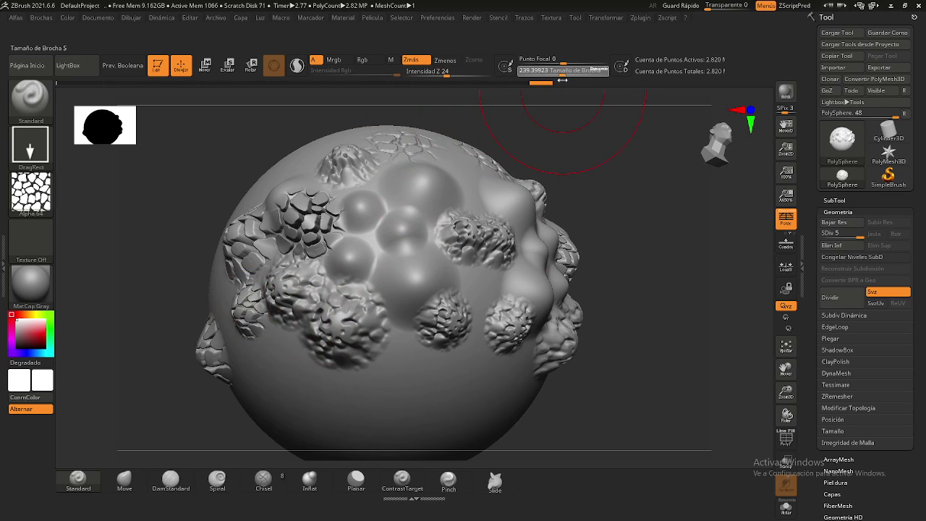
mouse_move(548, 70)
left_mouse_down()
mouse_move(423, 364)
mouse_move(455, 382)
left_mouse_up()
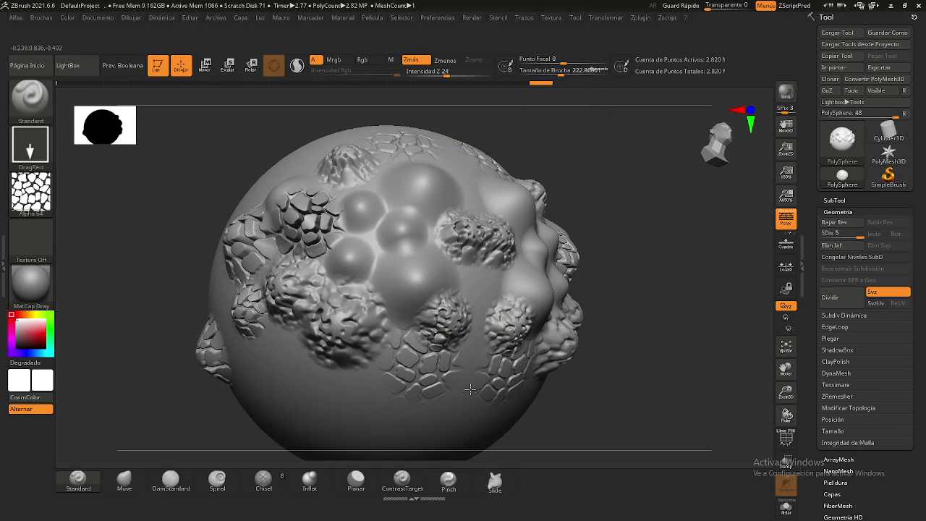
Step: Choose starburst Alpha 34 instead of Alpha 21 and stamp one on the bumpy upper area
left_click(47, 197)
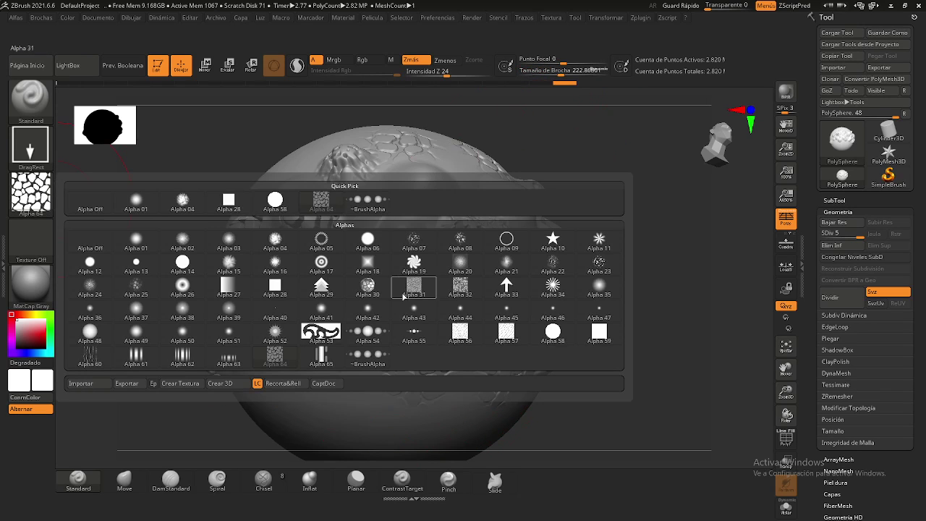
left_click(508, 266)
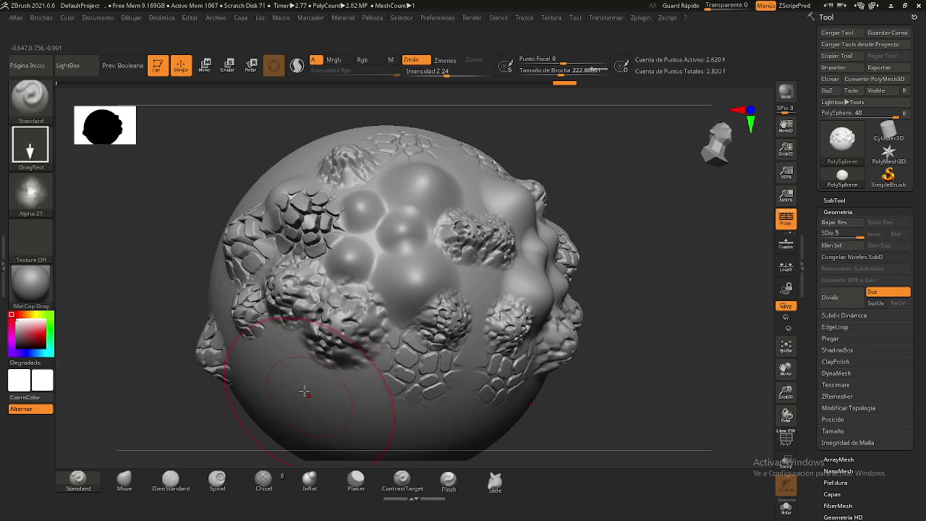
left_click(42, 196)
left_click(571, 288)
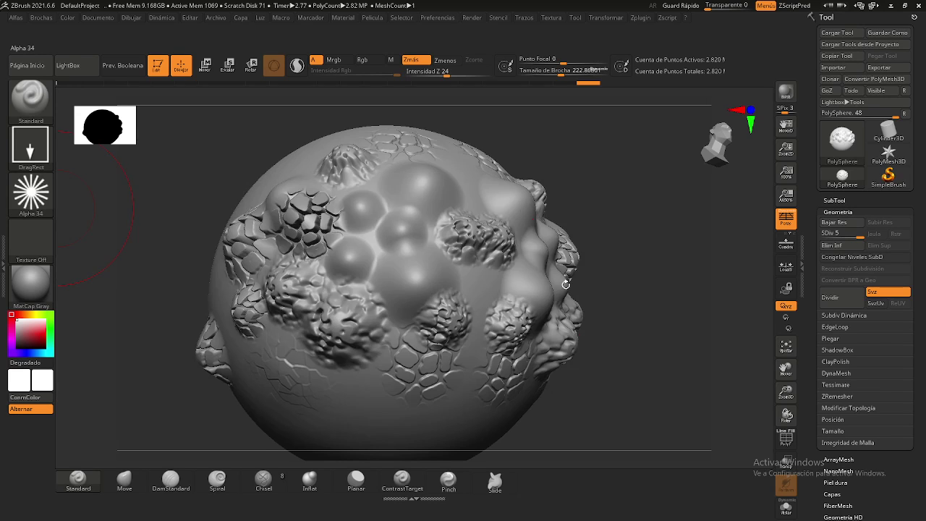
left_click_drag(360, 186, 394, 194)
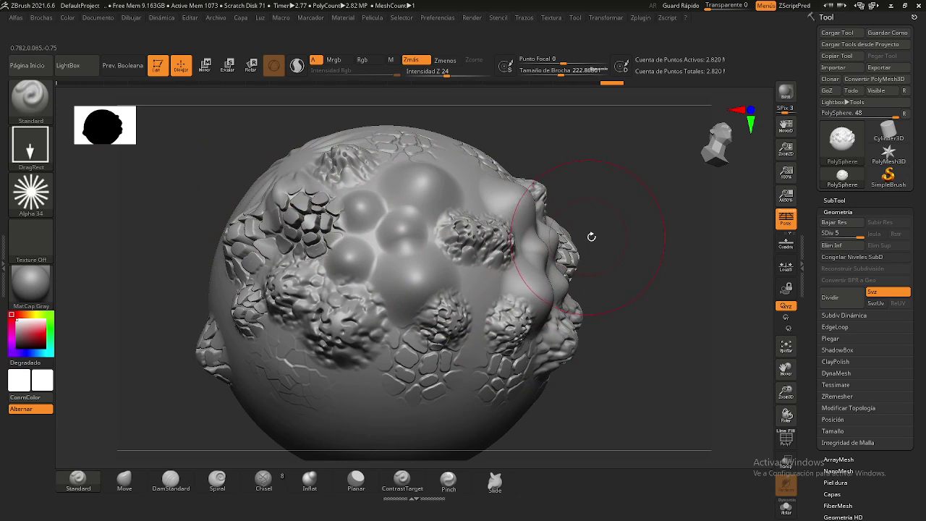
Step: Rotate to the smooth side and stamp several starbursts, undoing the last small one
mouse_move(559, 179)
left_mouse_down()
mouse_move(614, 206)
mouse_move(470, 281)
left_mouse_up()
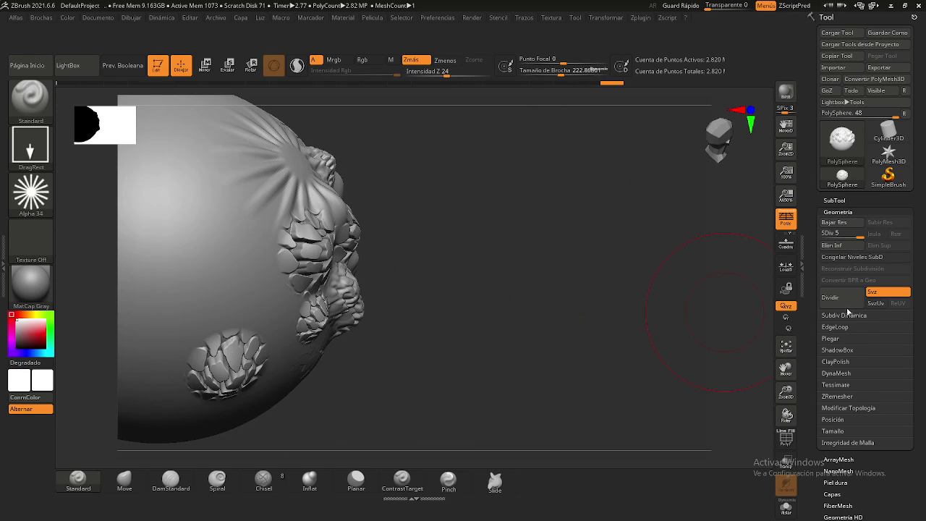
left_click(786, 345)
left_click_drag(323, 220, 440, 268)
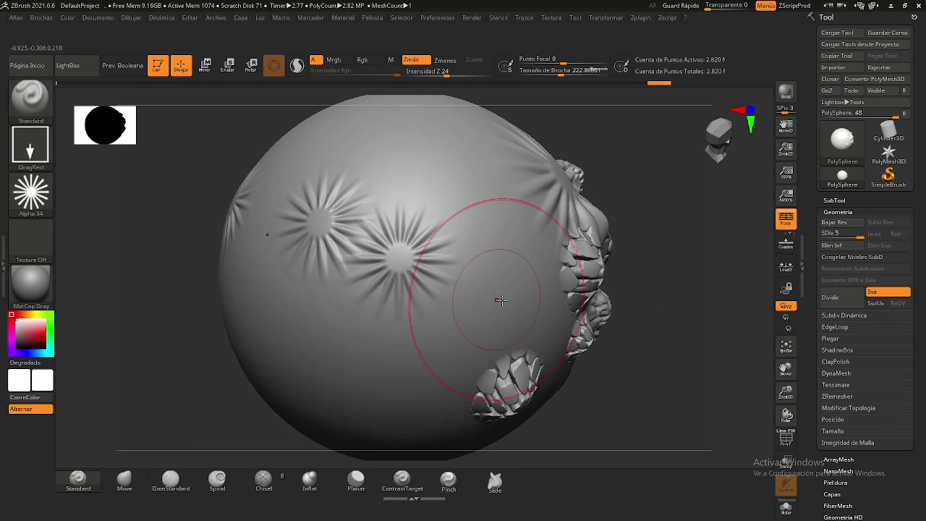
left_click_drag(497, 255, 527, 279)
left_click_drag(450, 162, 516, 213)
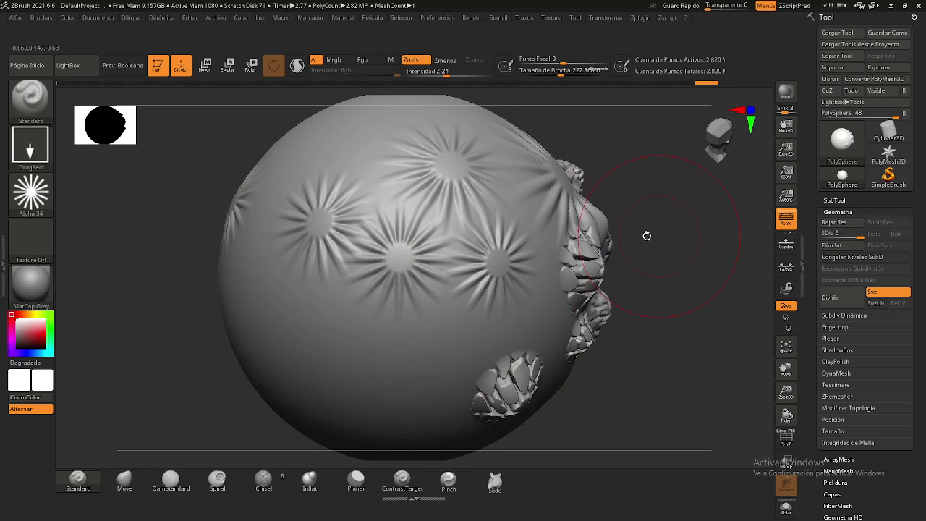
left_click_drag(423, 348, 472, 373)
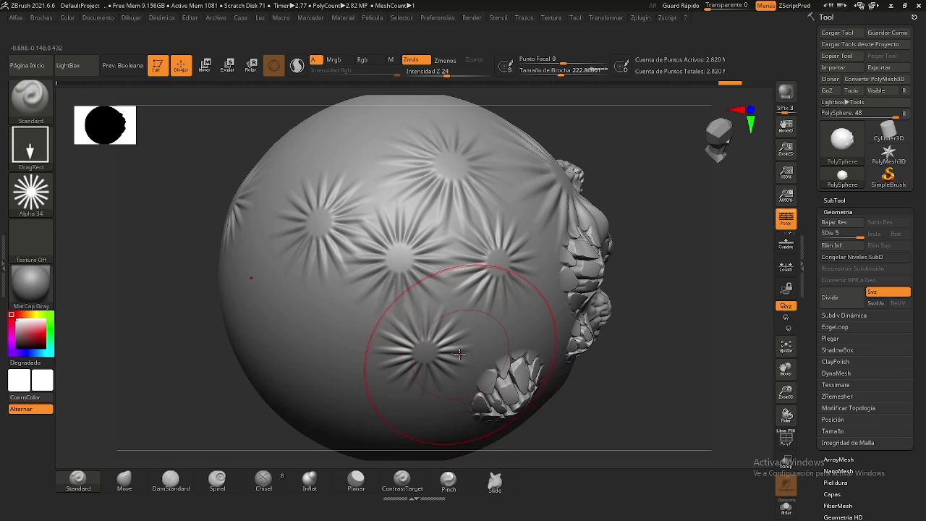
left_click_drag(304, 286, 339, 324)
key("ctrl+z")
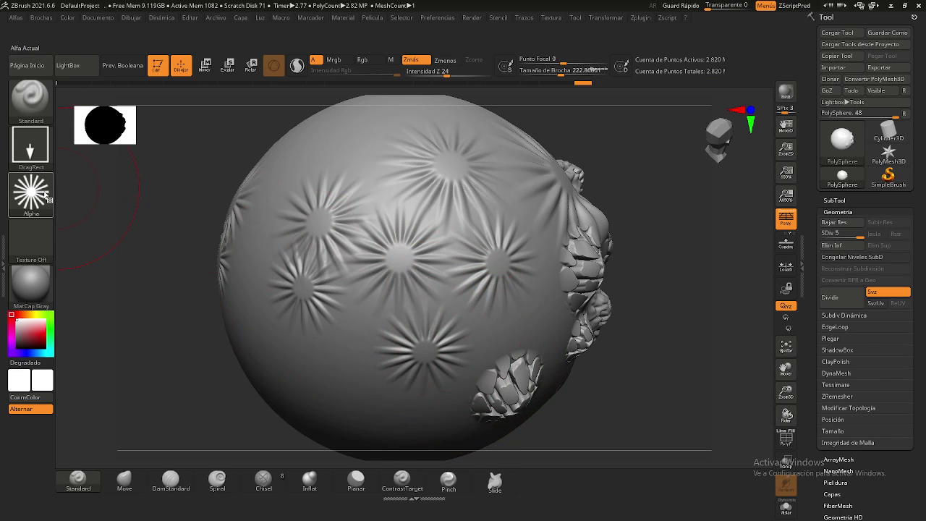
Step: Stamp two Alpha 29 chevrons on the lower sphere
left_click(44, 195)
left_click(318, 290)
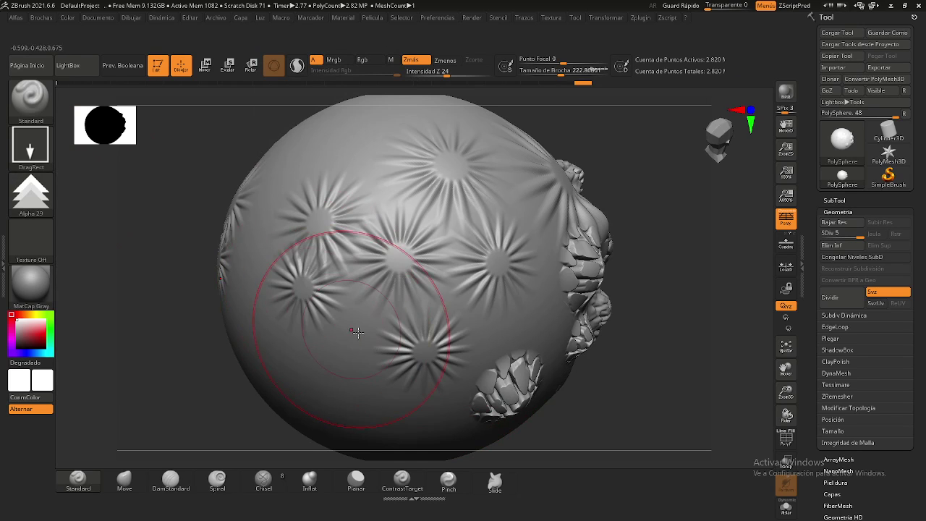
mouse_move(329, 365)
left_mouse_down()
mouse_move(387, 342)
mouse_move(373, 318)
left_mouse_up()
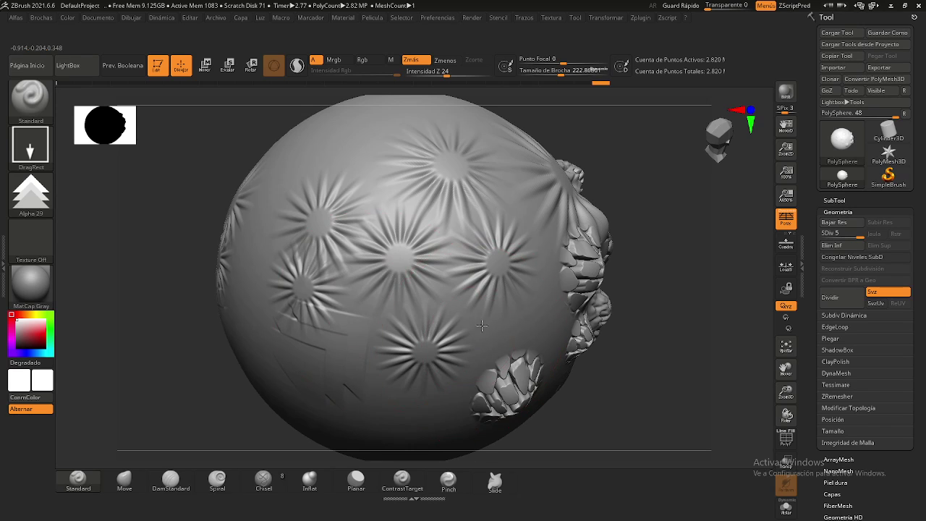
left_click_drag(470, 322, 502, 293)
Step: Stamp Alpha 60 vertical streaks on the left side and across the top
left_click(26, 197)
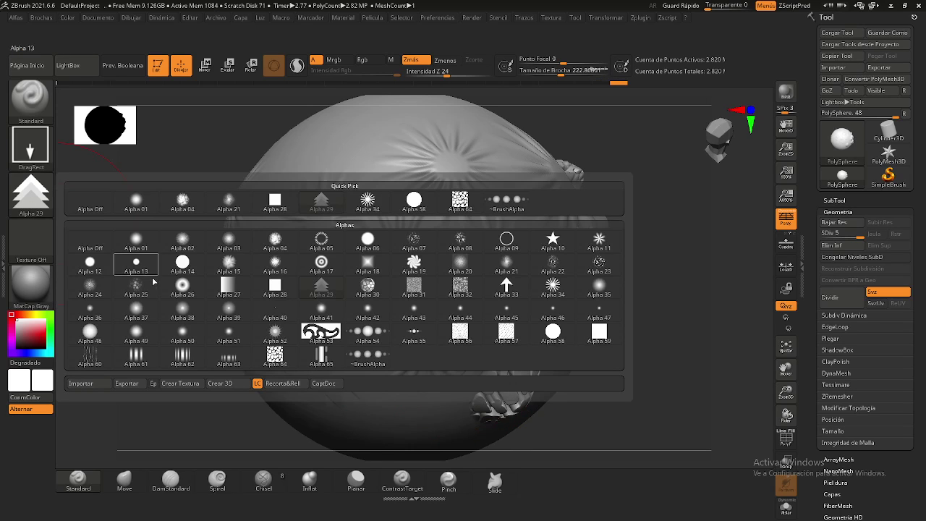
left_click(98, 356)
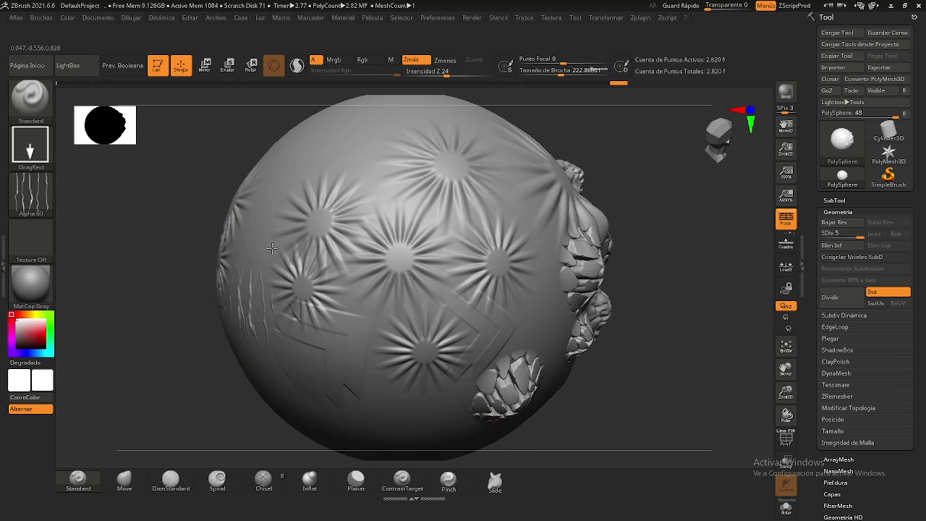
left_click_drag(272, 248, 345, 173)
mouse_move(406, 220)
left_mouse_down()
mouse_move(387, 163)
mouse_move(434, 228)
left_mouse_up()
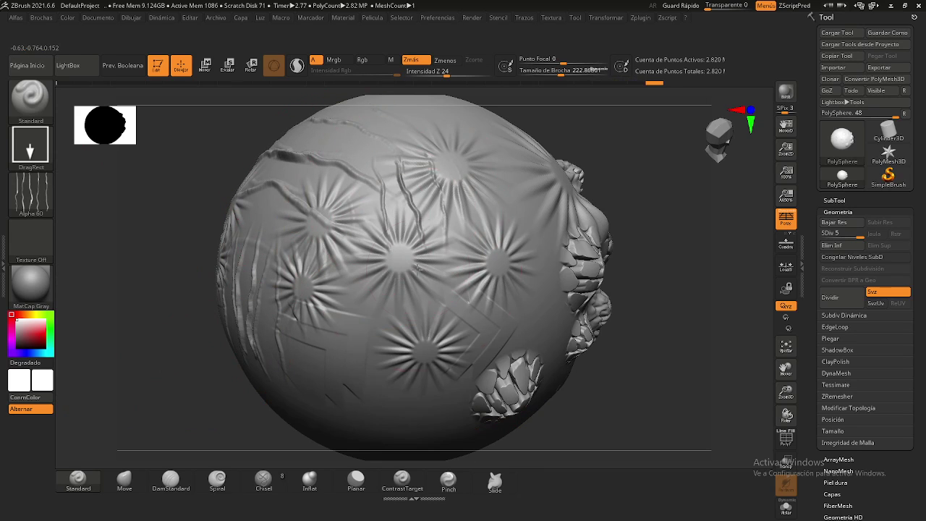
Step: Stamp an Alpha 54 bubble cluster on the lower front
left_click(38, 201)
left_click(365, 333)
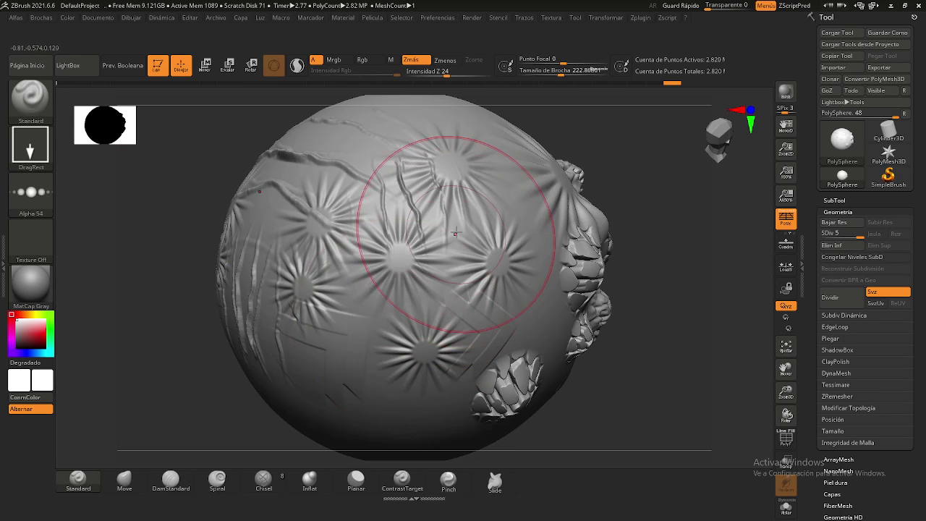
left_click_drag(387, 310, 422, 358)
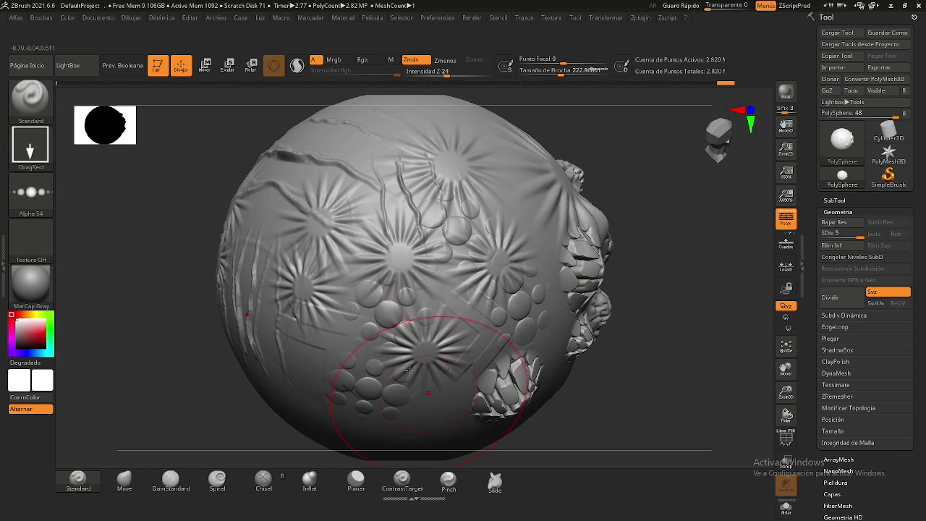
Step: Stamp Alpha 56 crackle patterns across the lower-middle and upper sphere
left_click(30, 191)
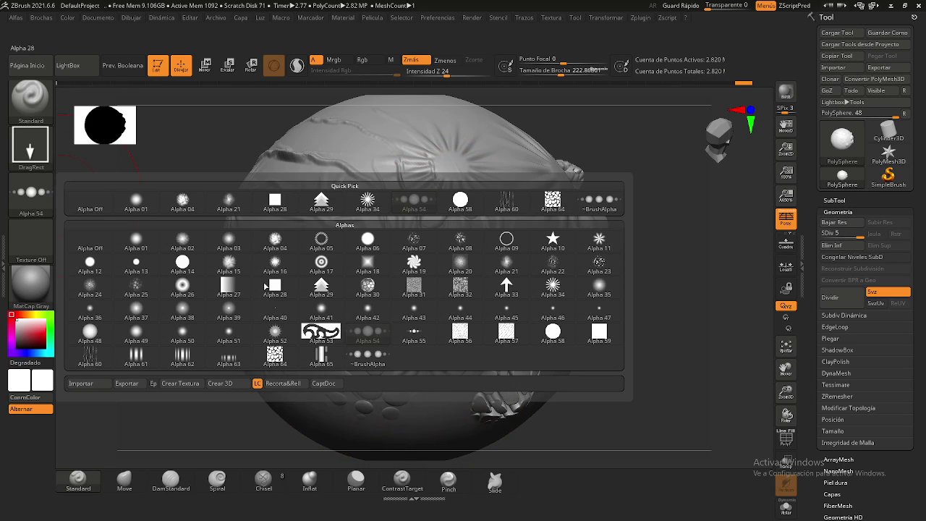
left_click(460, 334)
left_click_drag(394, 369, 461, 212)
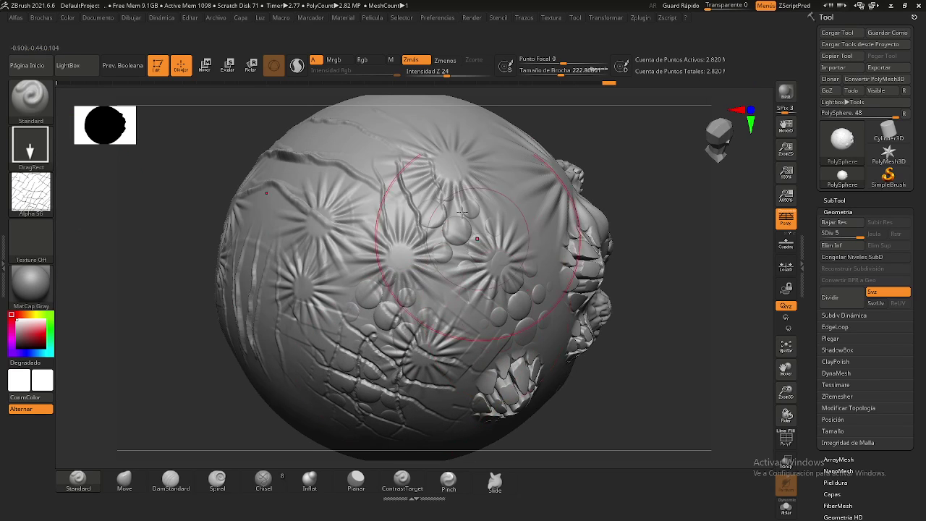
left_click_drag(419, 174, 528, 134)
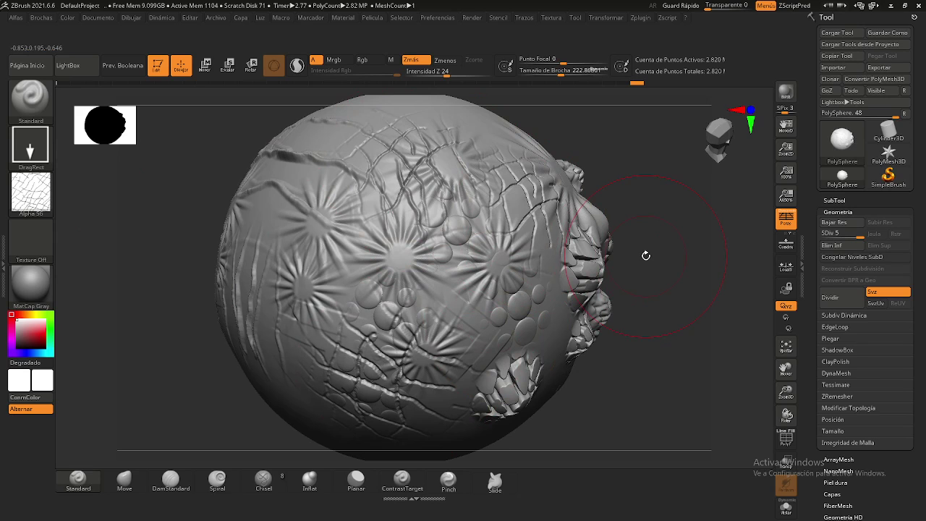
left_click(31, 193)
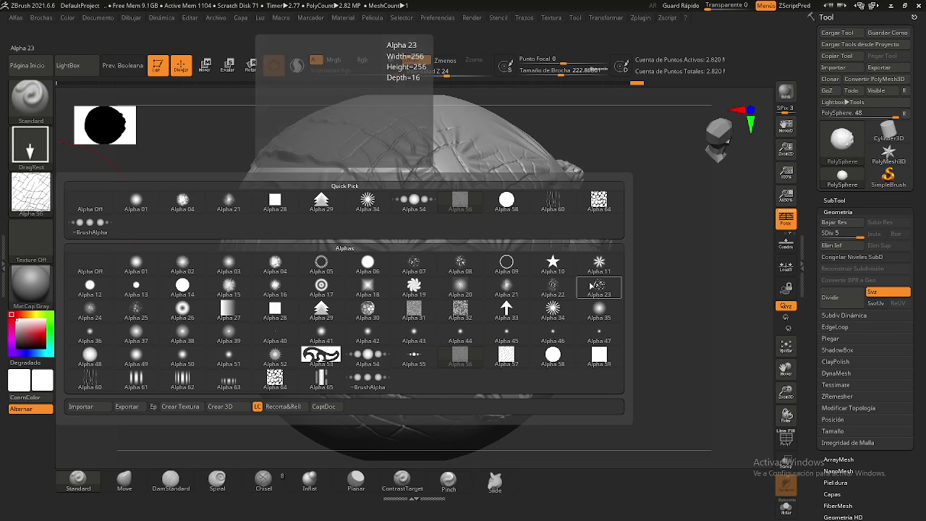
Step: Pick speckled Alpha 23 and stamp a small dotted bump cluster onto the sphere
left_click(593, 288)
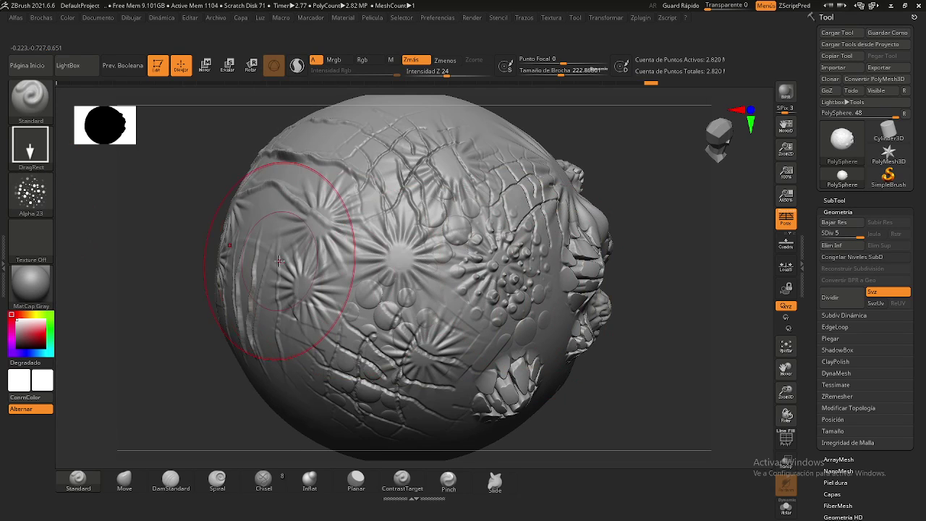
left_click_drag(280, 268, 316, 287)
left_click(31, 206)
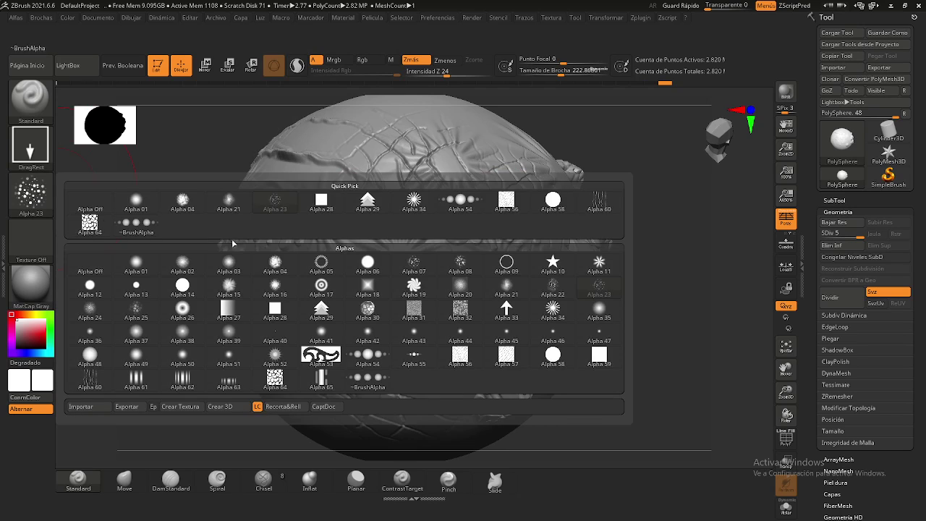